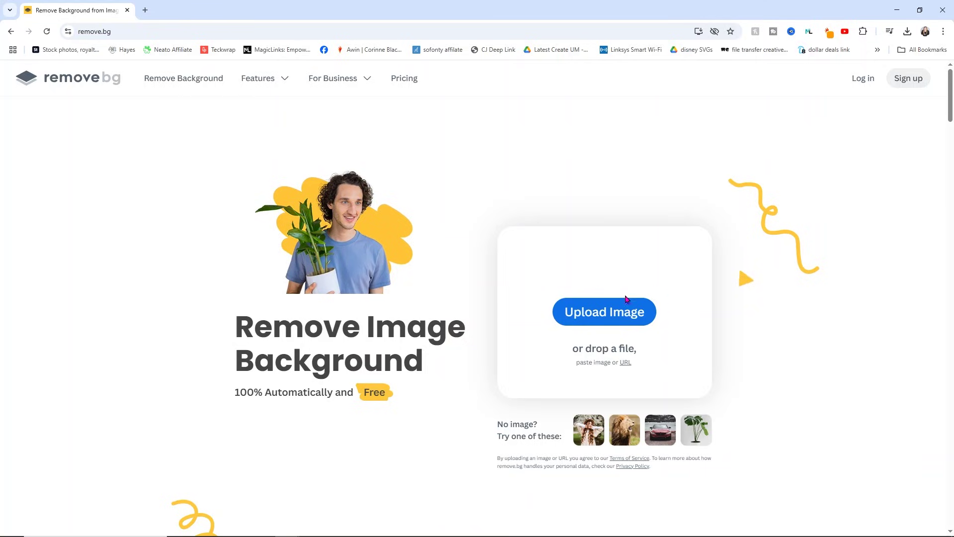
Step: Remove the cat photo's background in remove.bg and save the 433 x 577 preview as waffles-removebg-preview.png in 'pic to svg'
key(alt+Tab)
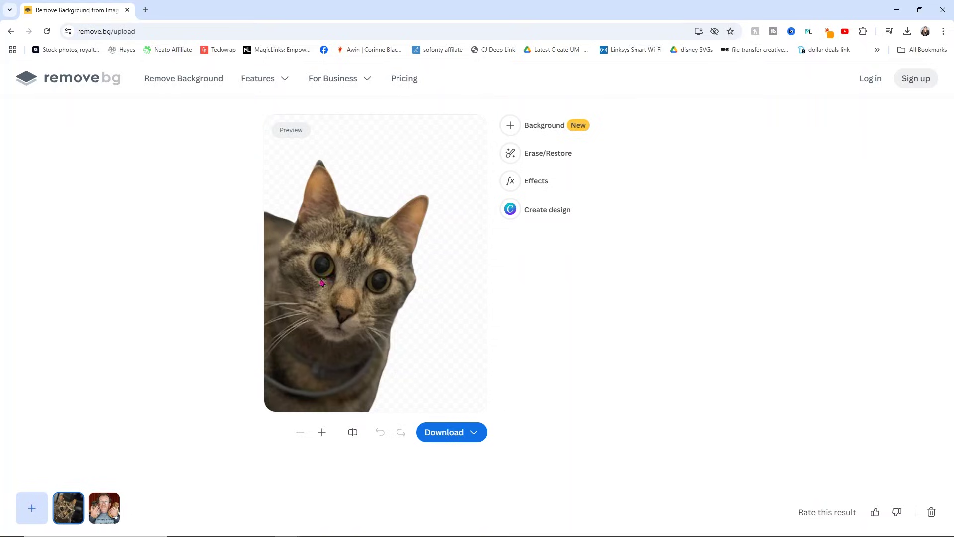
click(471, 433)
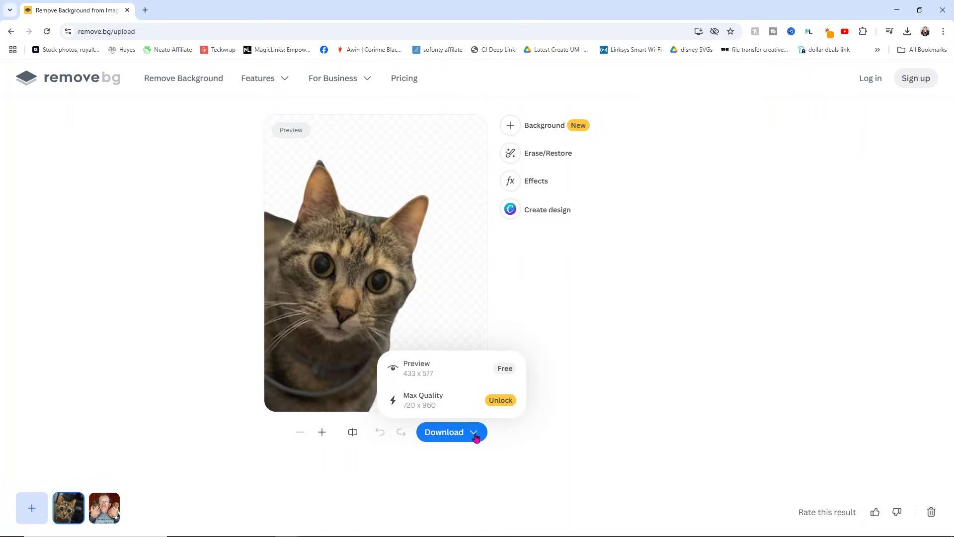
click(435, 372)
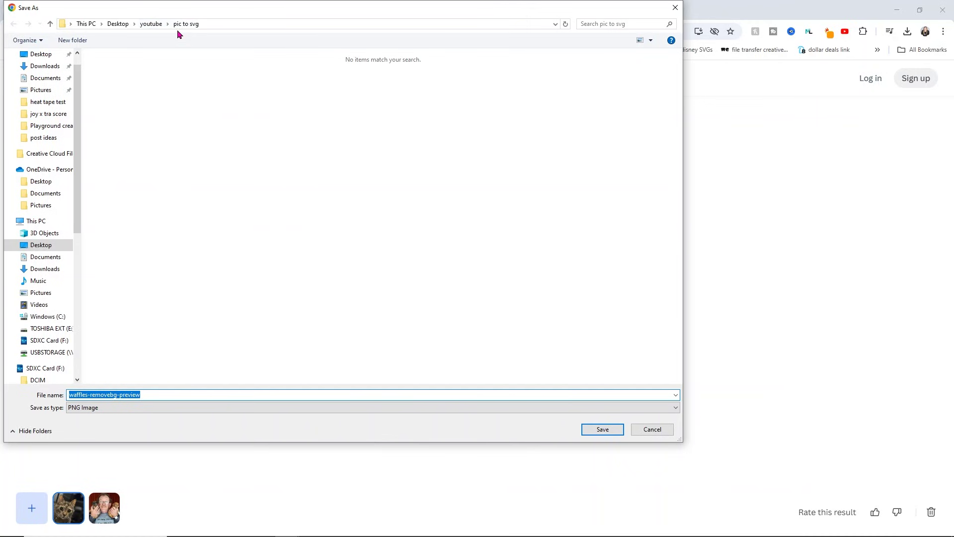
click(602, 428)
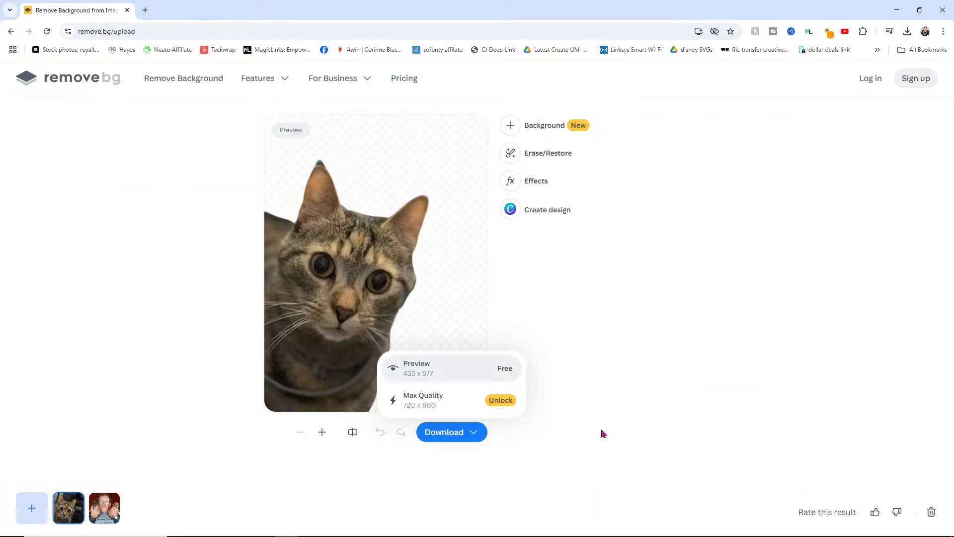
Step: Go to the Picsvg converter in a new tab and upload waffles-removebg-preview
click(145, 10)
text(png)
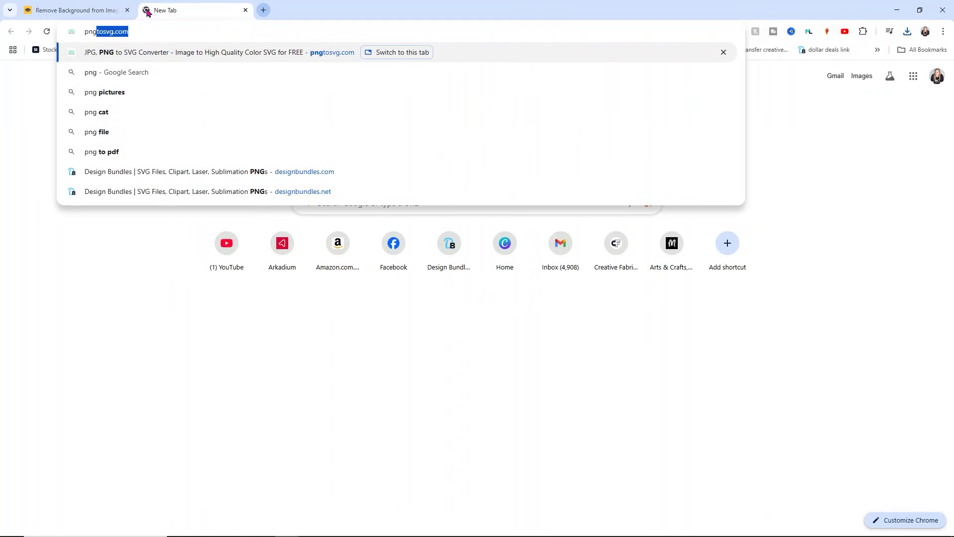
text(tosvg.)
key(Return)
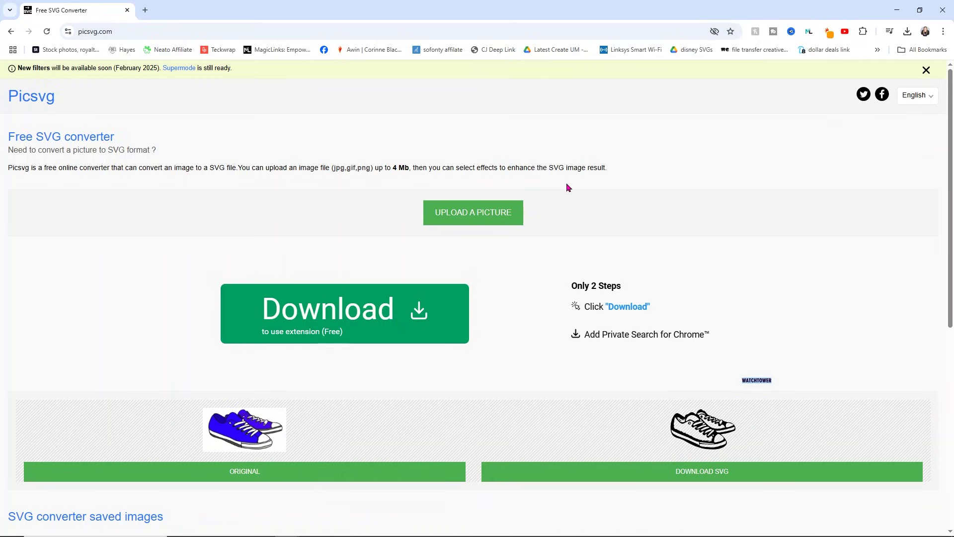
click(491, 217)
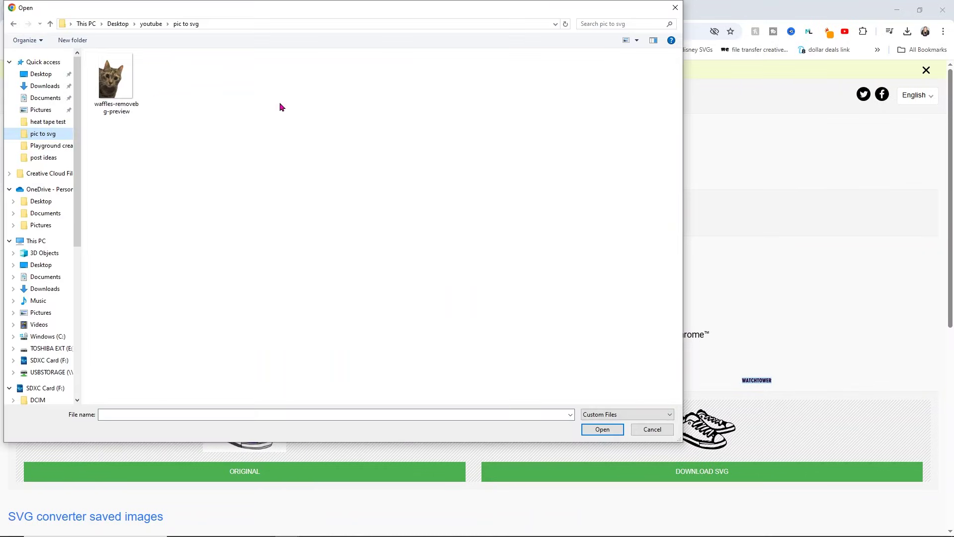
double_click(118, 90)
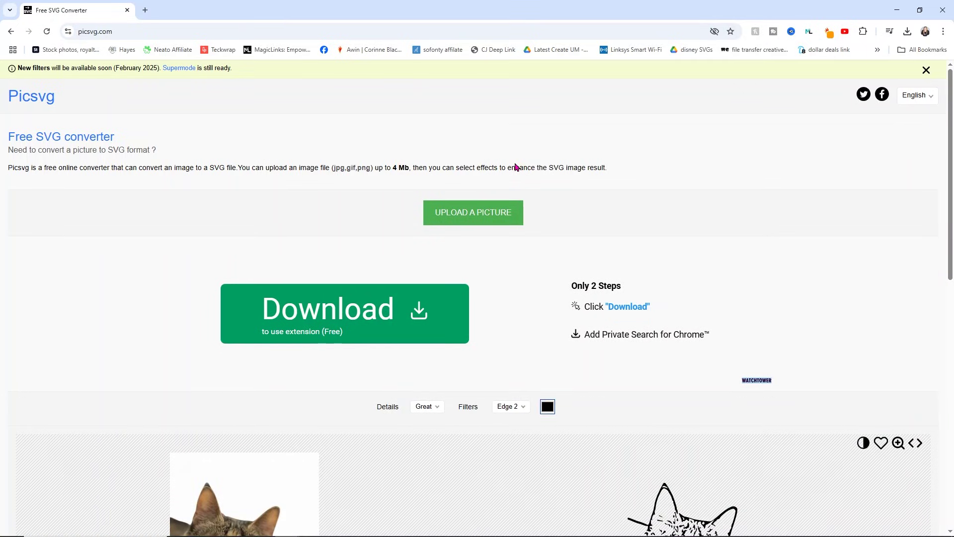
Step: Try Strong detail and the Edge 3 and Edge 4 filters on the cat conversion
scroll(519, 224, down, 5)
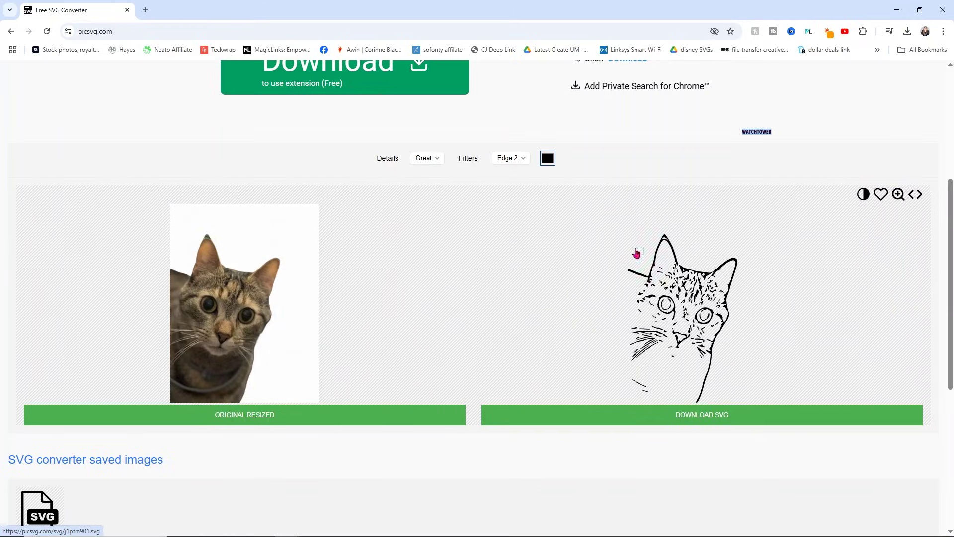
click(437, 159)
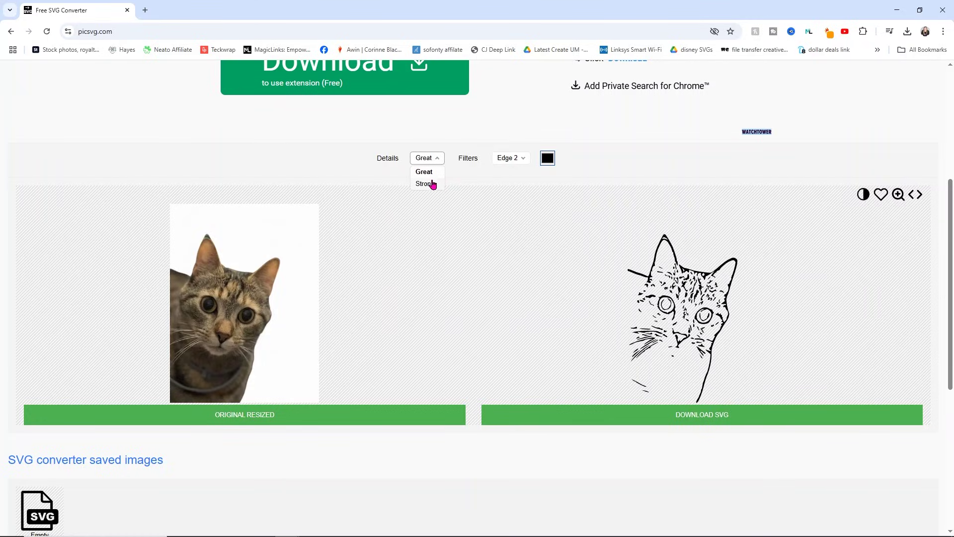
click(431, 184)
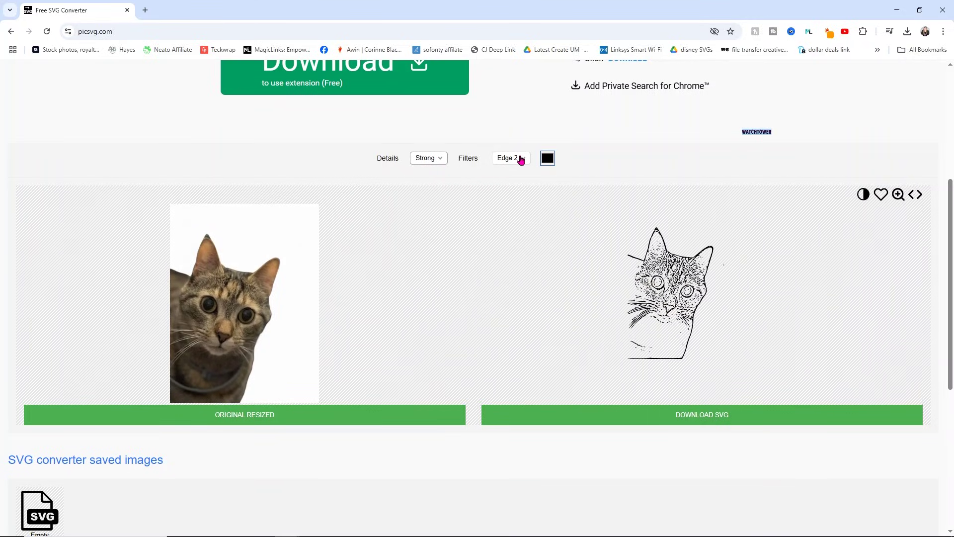
click(520, 159)
click(517, 196)
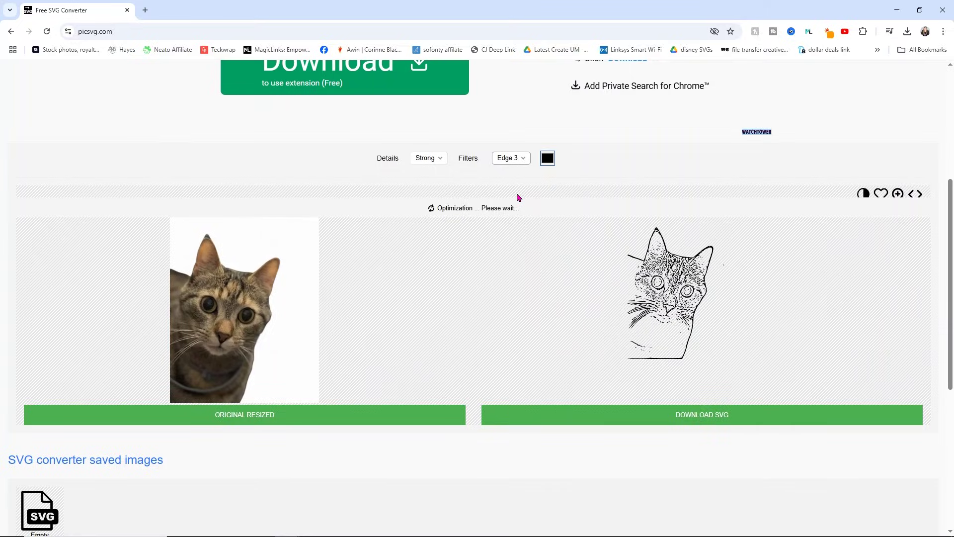
click(510, 162)
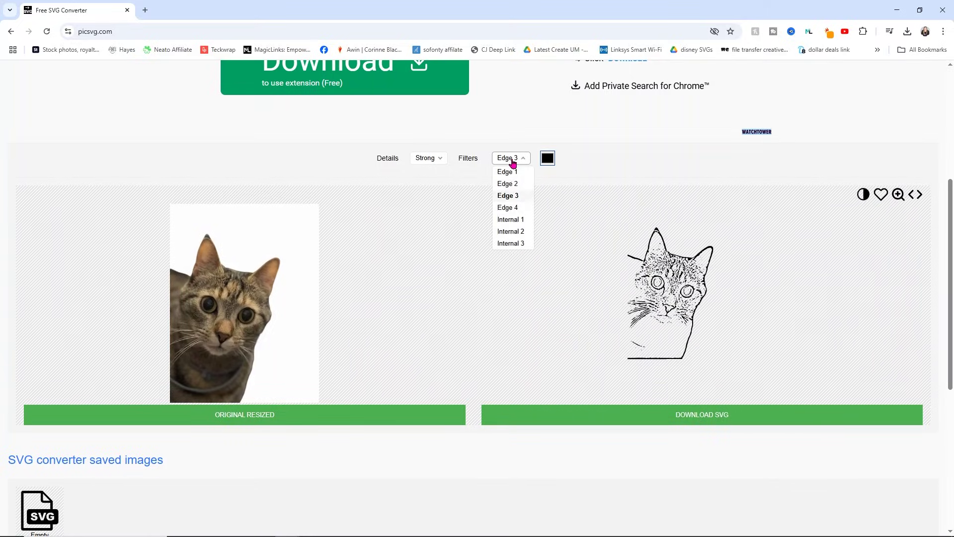
click(503, 207)
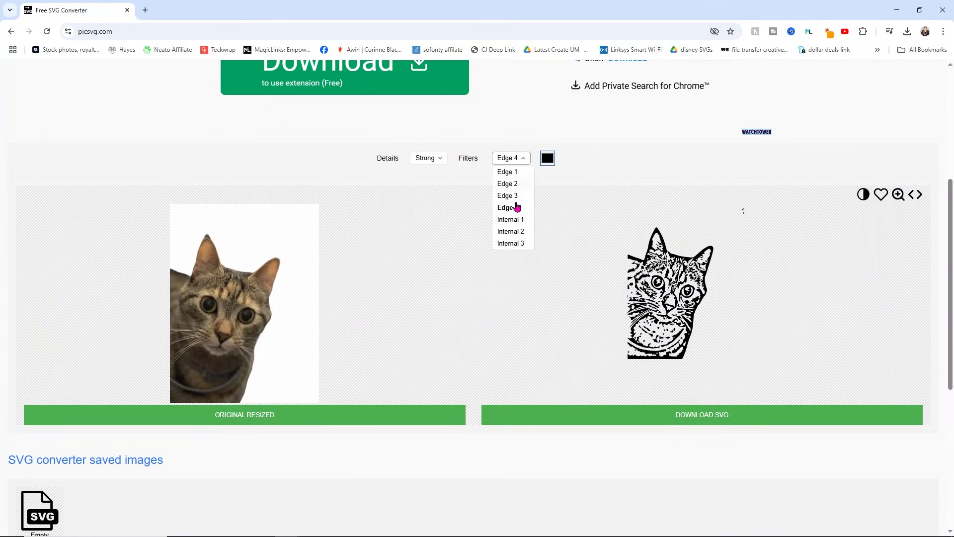
Step: Compare the Internal 1–3 filters, settle on Great detail with Edge 4, and download the SVG
click(509, 221)
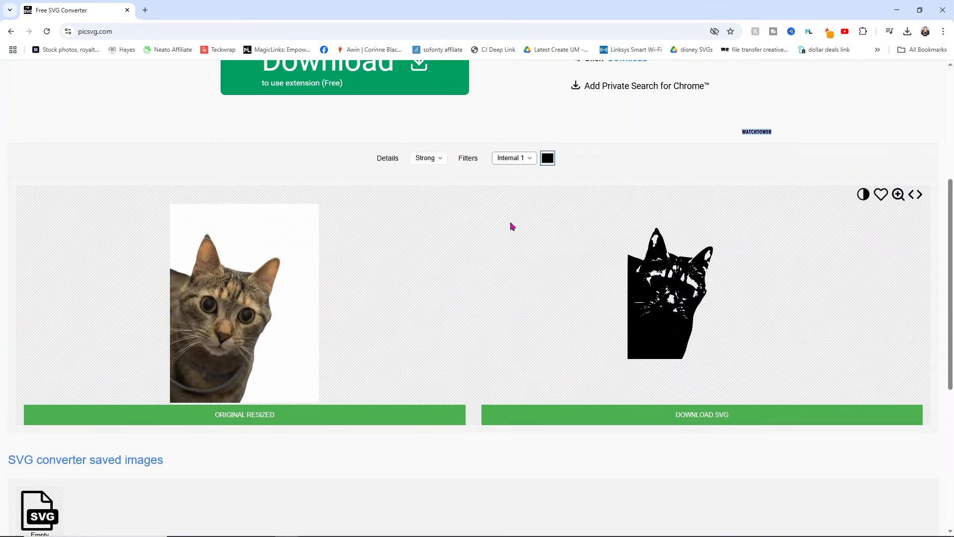
click(516, 158)
click(512, 228)
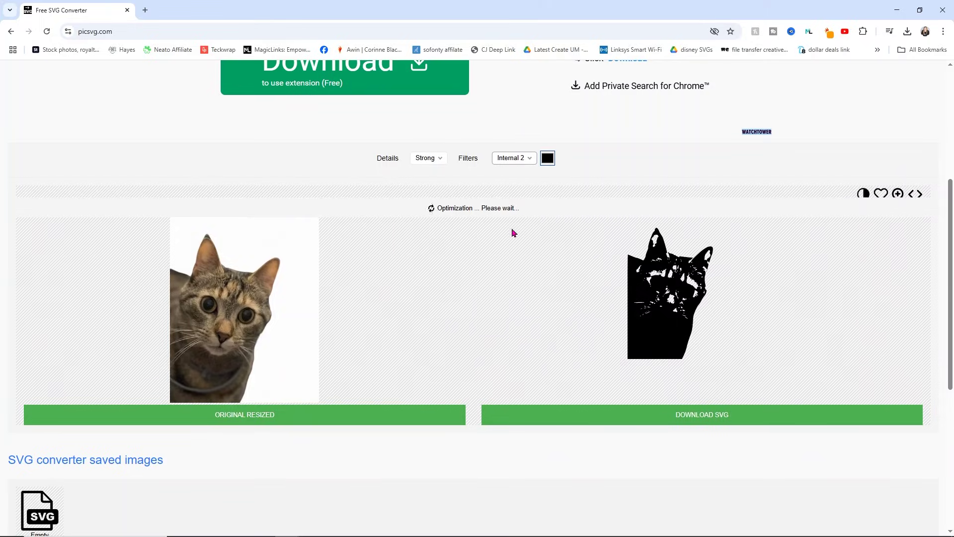
click(525, 160)
click(519, 240)
click(526, 158)
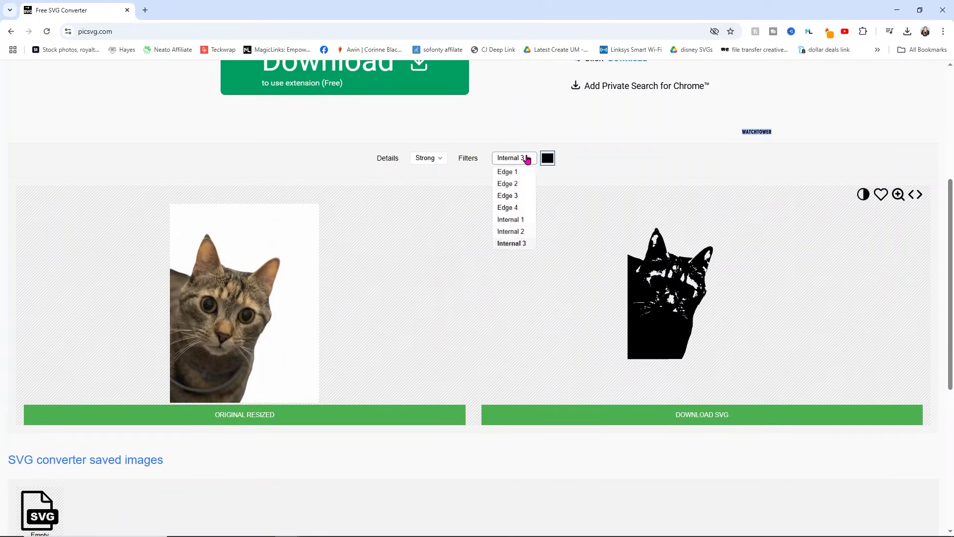
click(517, 209)
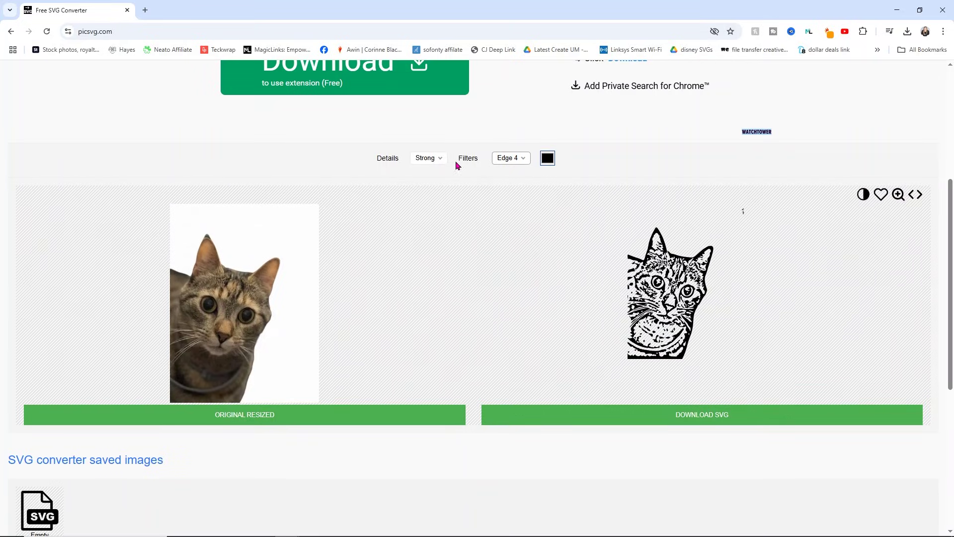
click(439, 158)
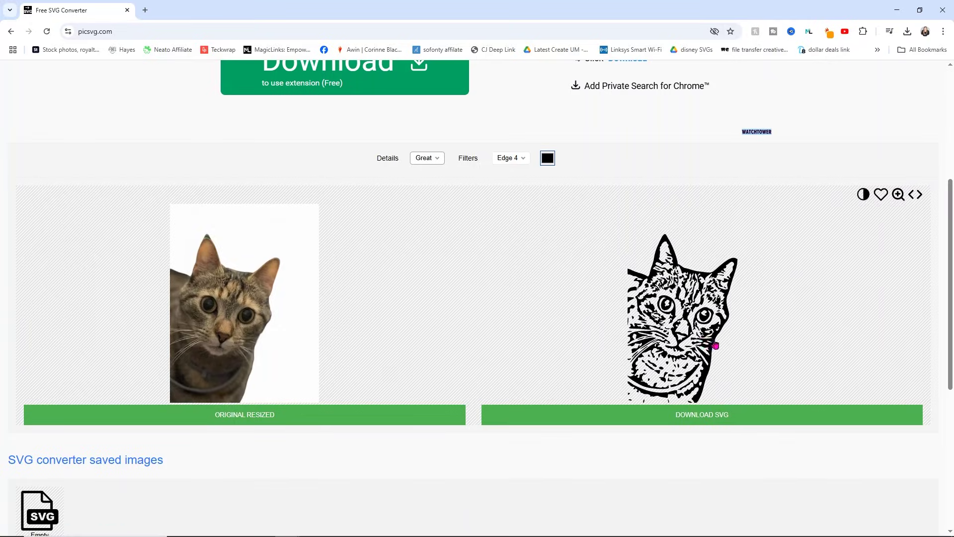
click(704, 416)
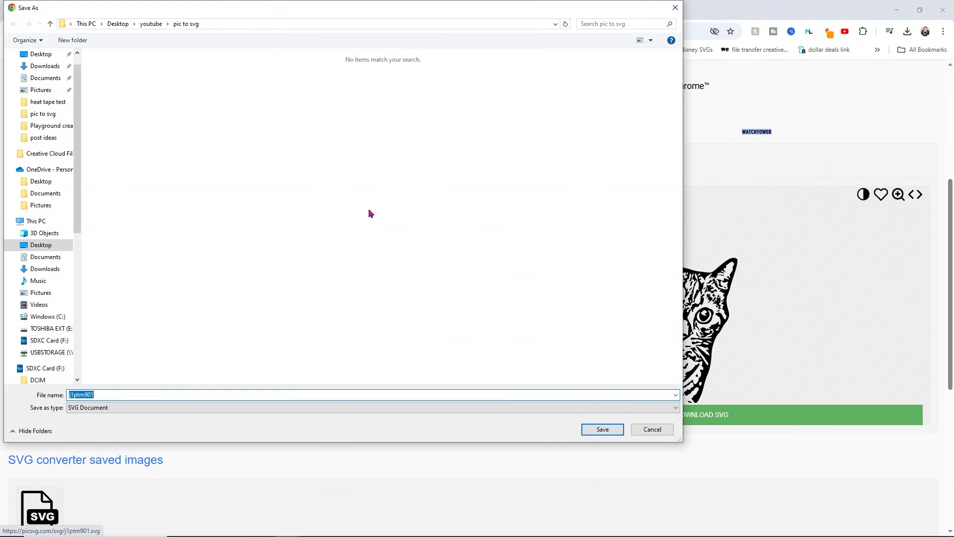
Step: Save the j1ptm901 SVG, then load it into Cricut Design Space's Upload Image page
click(603, 429)
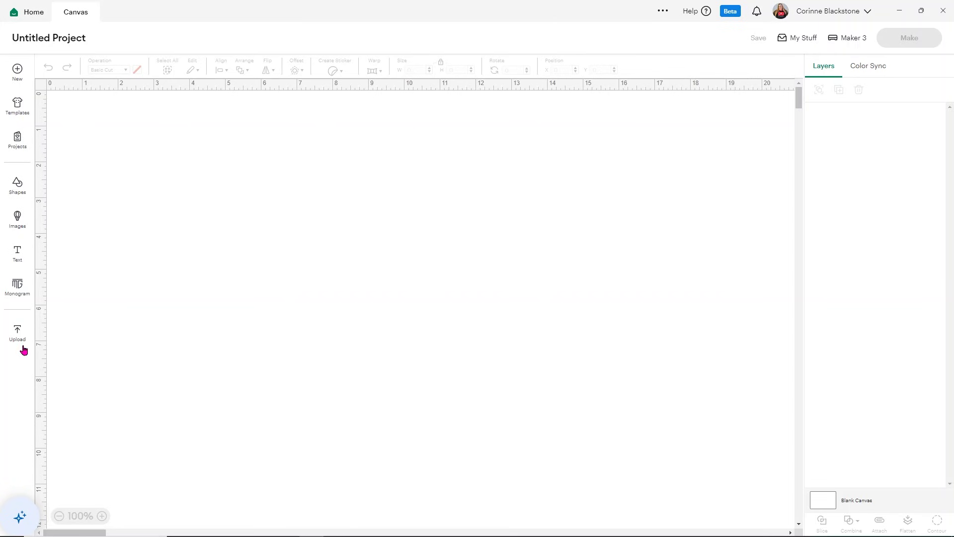
click(18, 332)
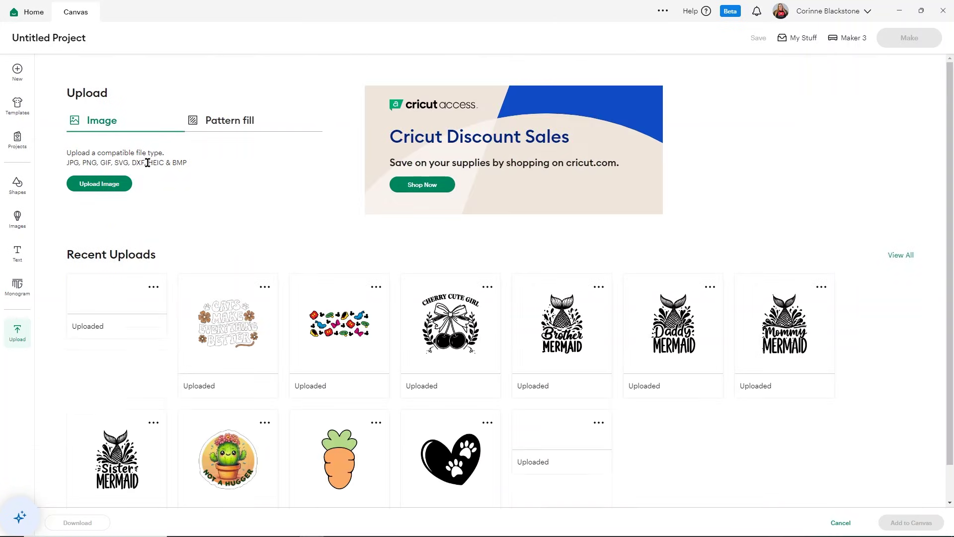
click(99, 183)
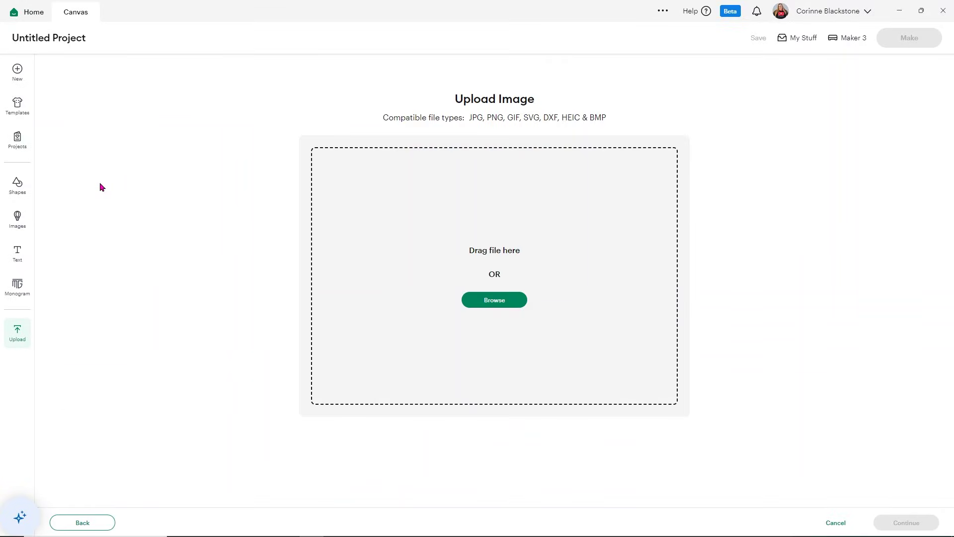
click(503, 302)
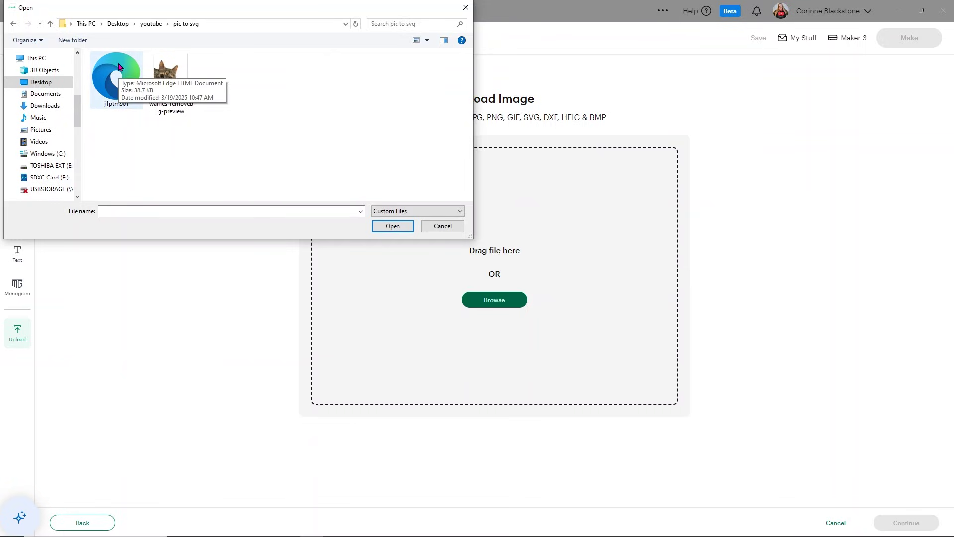
double_click(118, 69)
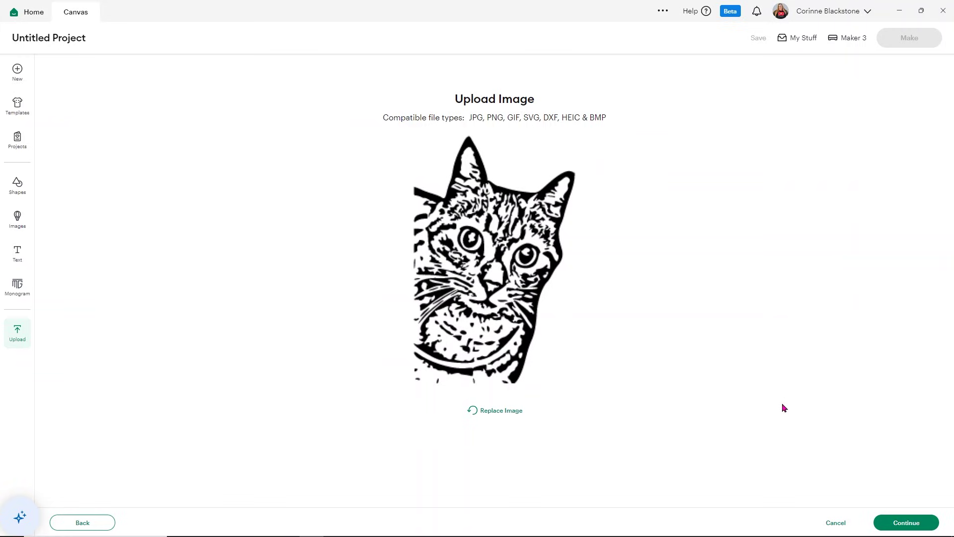
Step: Name the image 'waffle svg', tag it cat, svg, waffle, and finish the upload
click(895, 523)
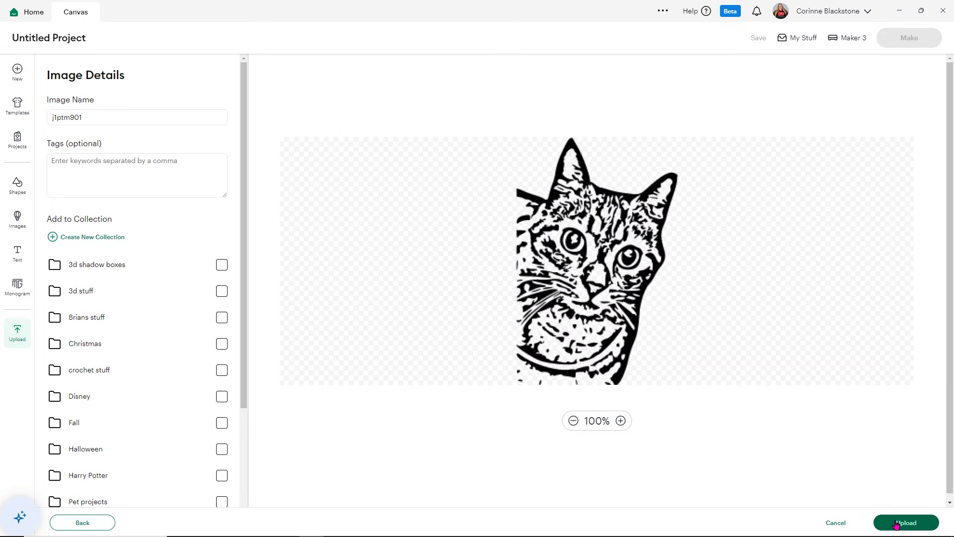
click(161, 119)
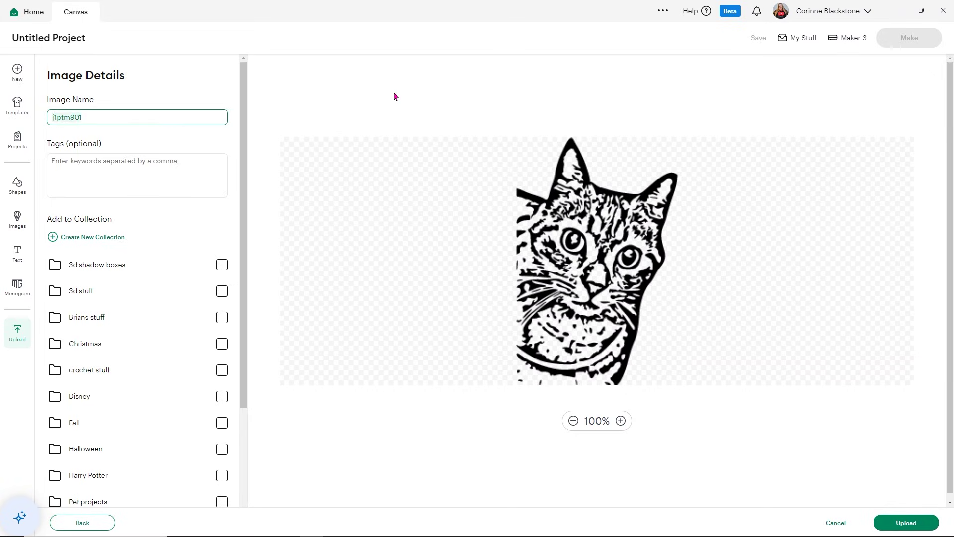
text(waffle svg)
click(73, 157)
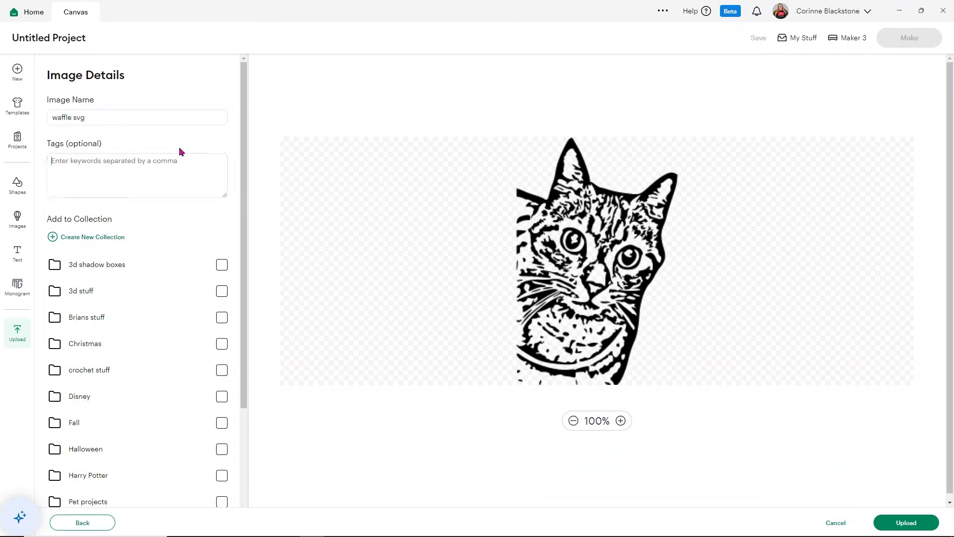
text(cat svg w)
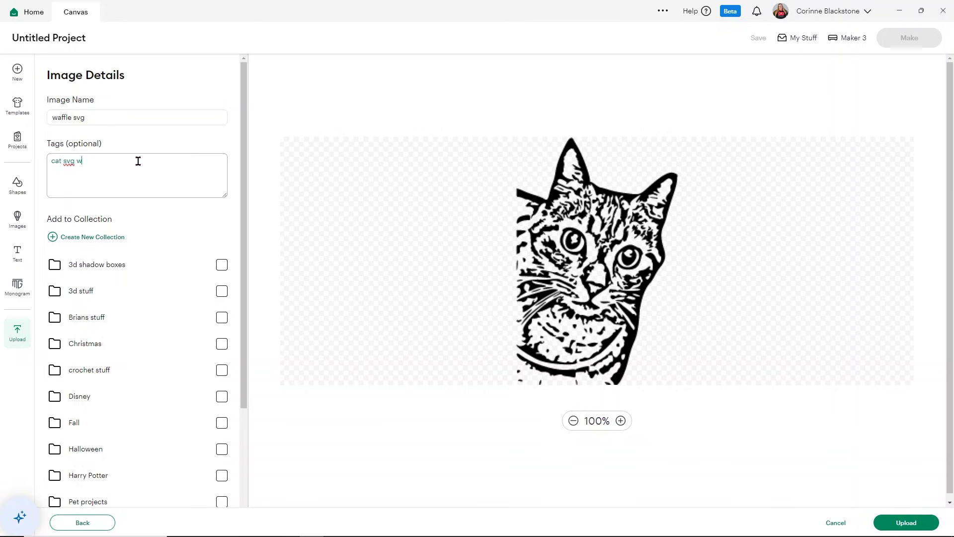
text(affle)
click(917, 525)
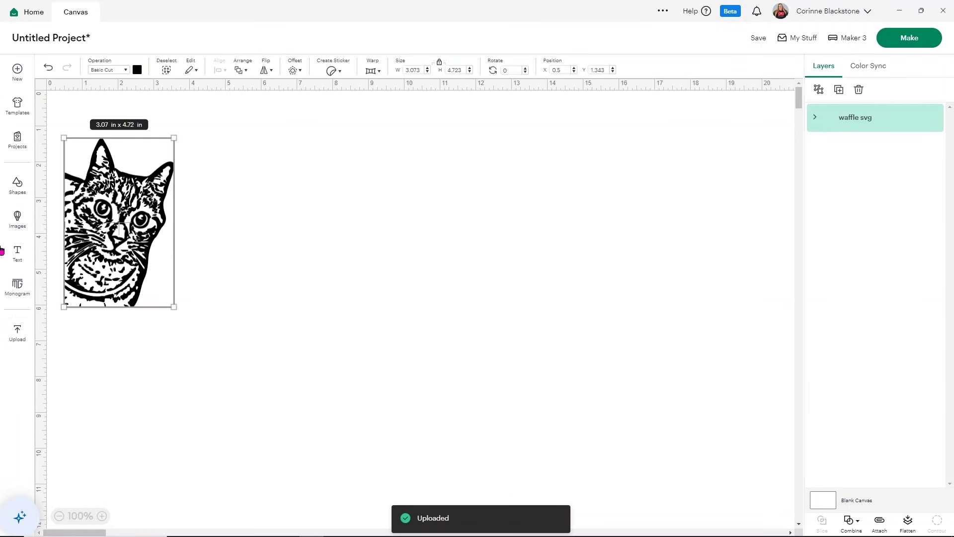
Step: Place the cat on the canvas, scale it to about 7.02 x 10.78 in, and nudge it right
drag(167, 229, 275, 208)
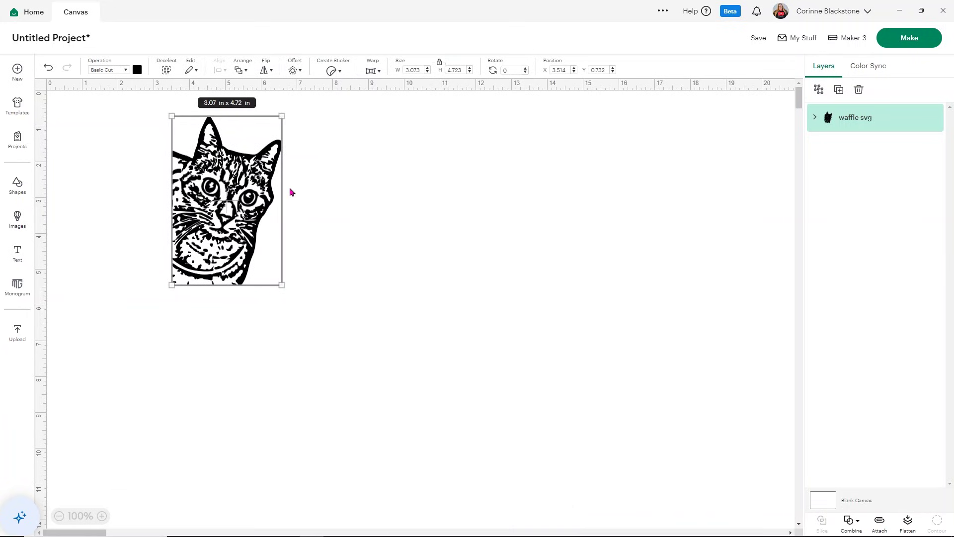
drag(282, 285, 418, 355)
drag(326, 314, 355, 305)
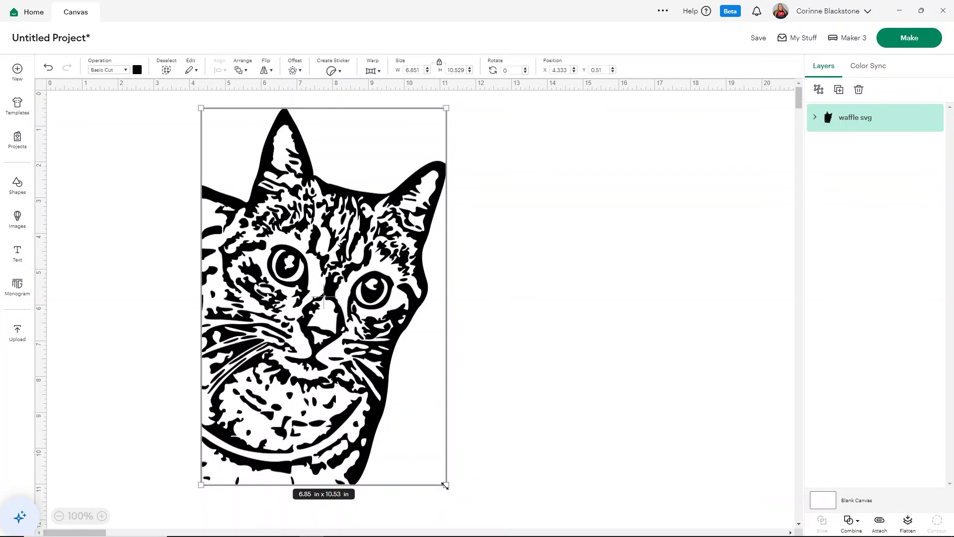
drag(445, 486, 451, 492)
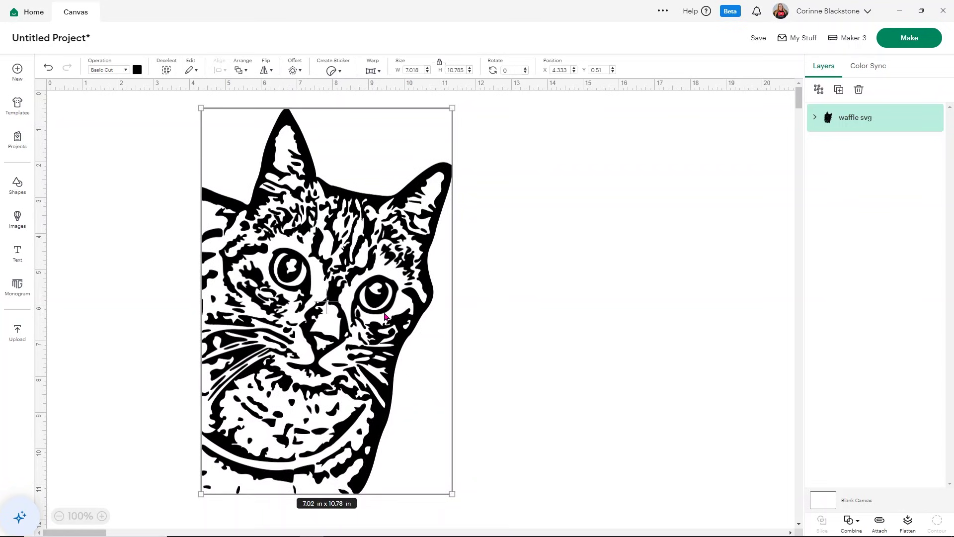
drag(385, 316, 417, 323)
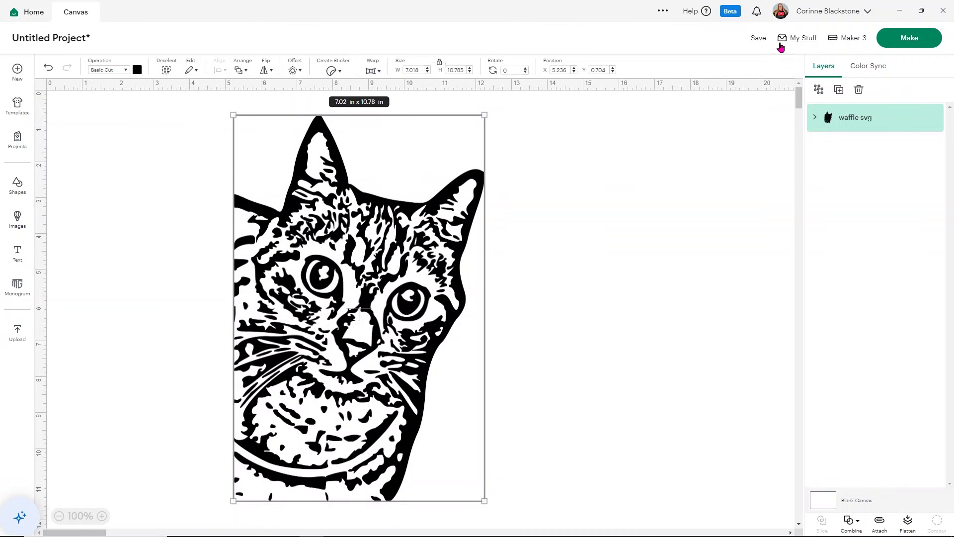
Step: Save the project as 'waffles' and view the cut preview showing the cat across two mats
click(758, 38)
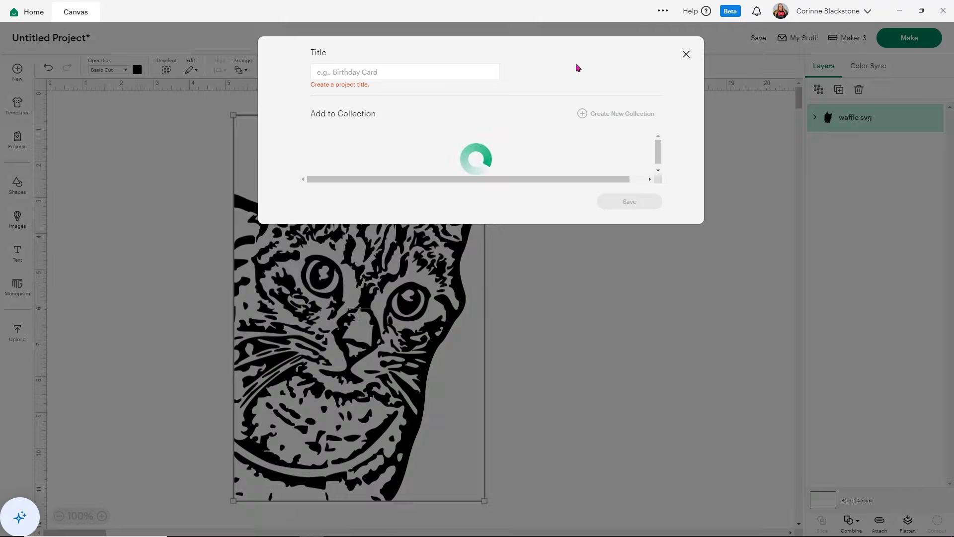
click(478, 75)
text(waffles)
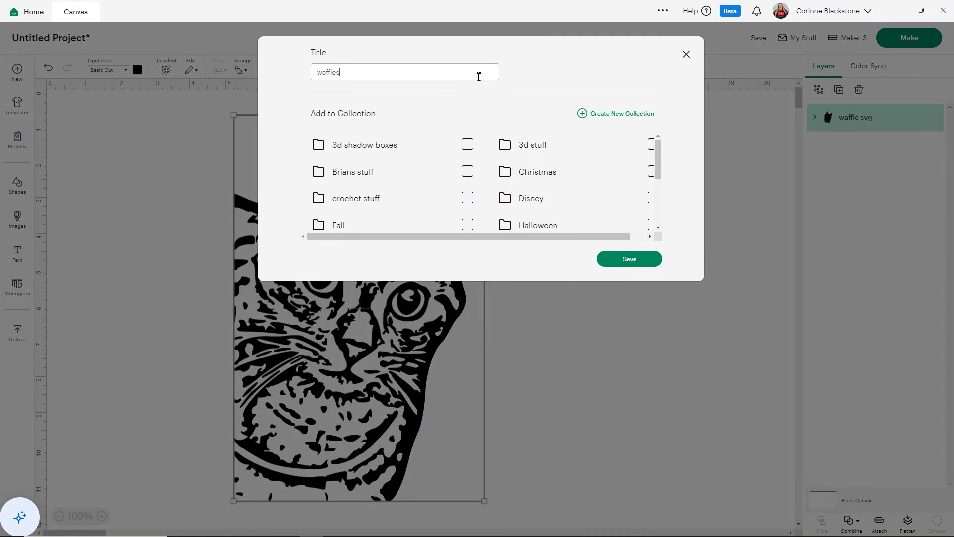
click(633, 263)
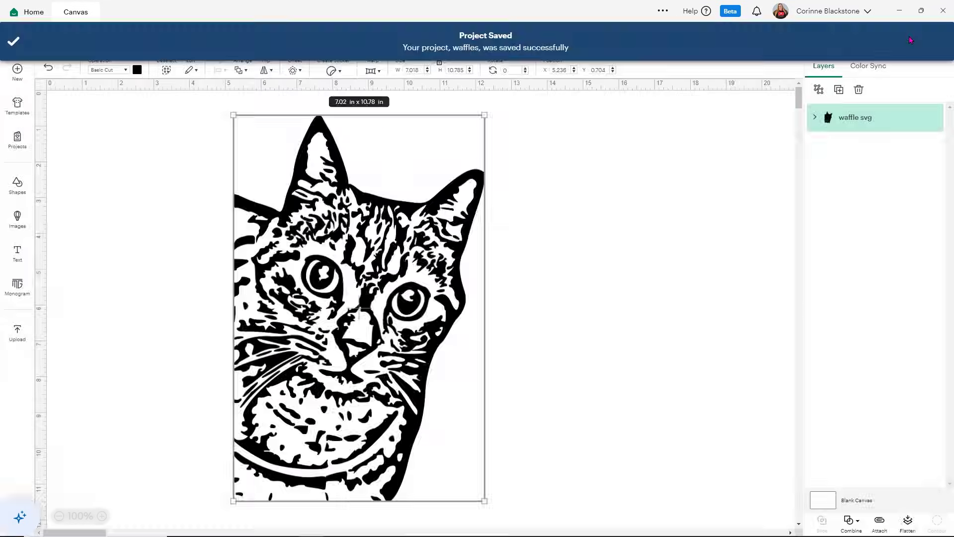
click(909, 39)
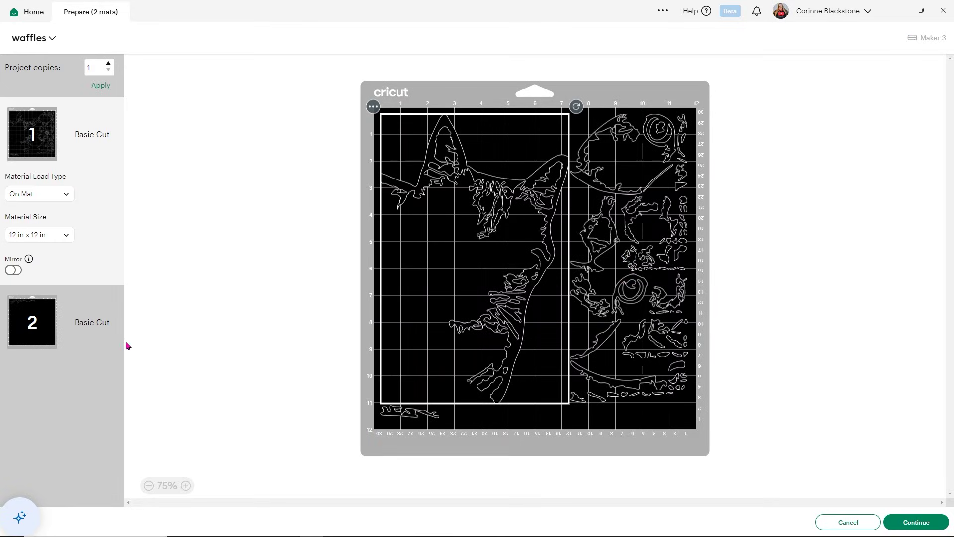
Step: Check both mats in the cut preview, return to the canvas, and inspect the waffle svg group's pieces
click(26, 326)
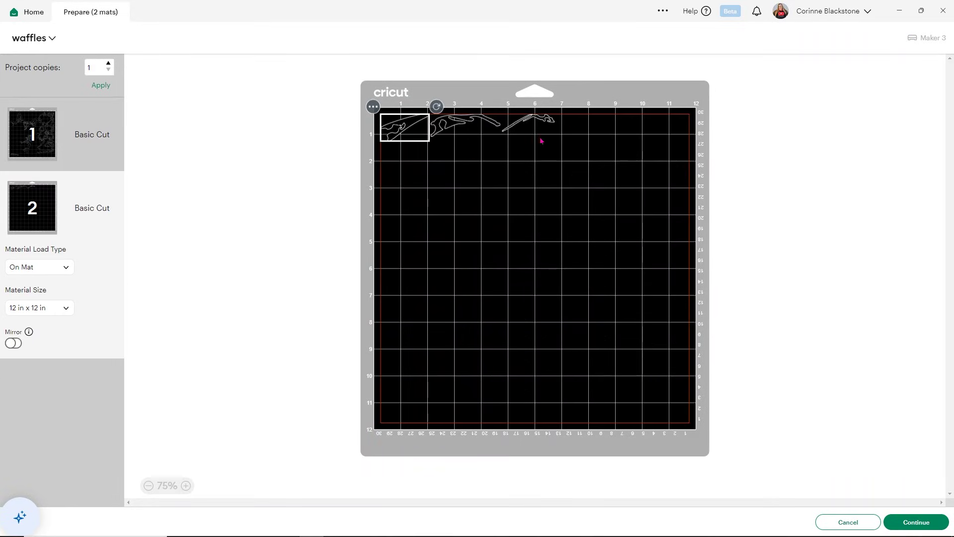
click(27, 143)
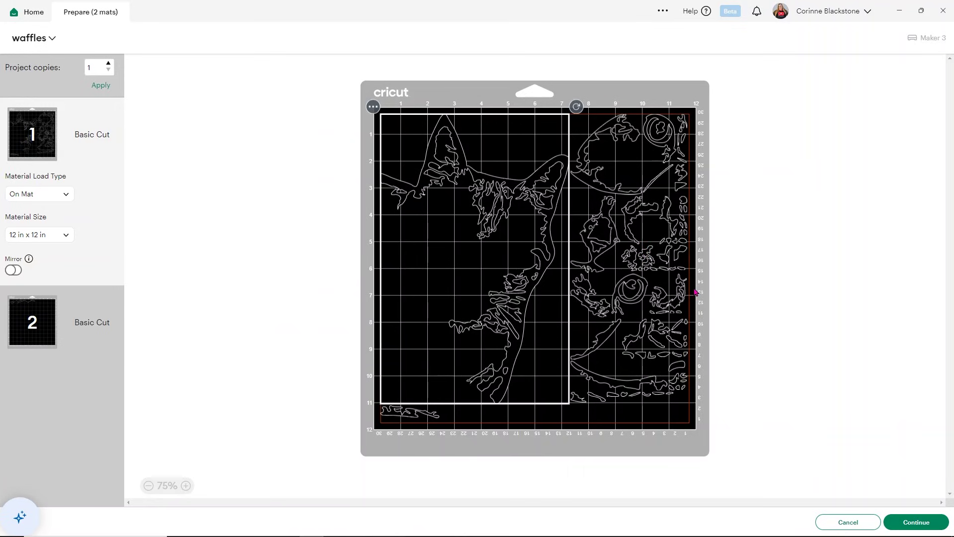
click(846, 521)
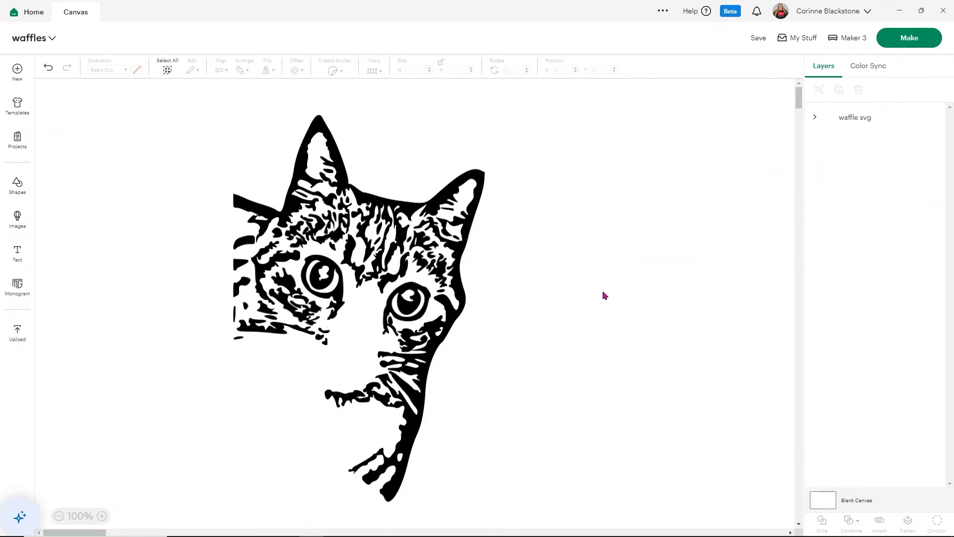
click(814, 118)
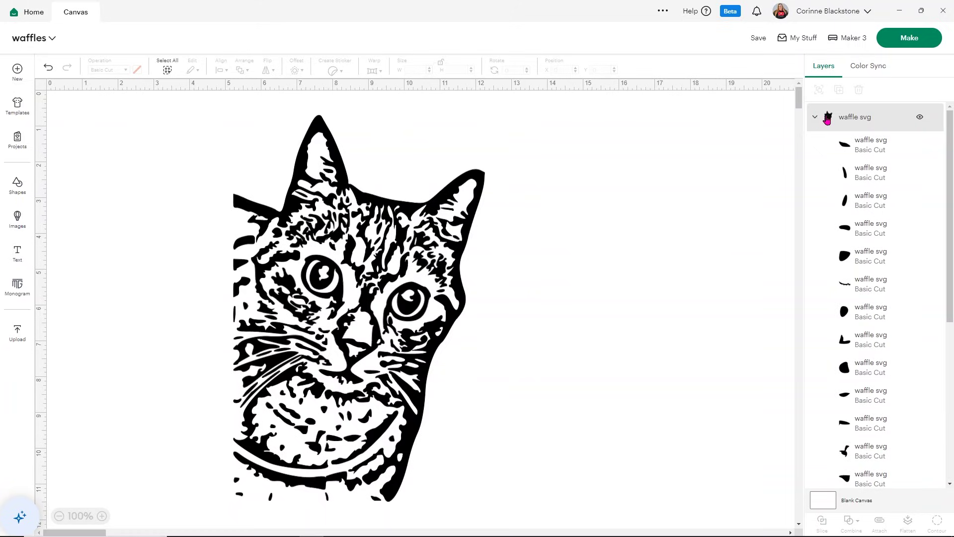
click(815, 117)
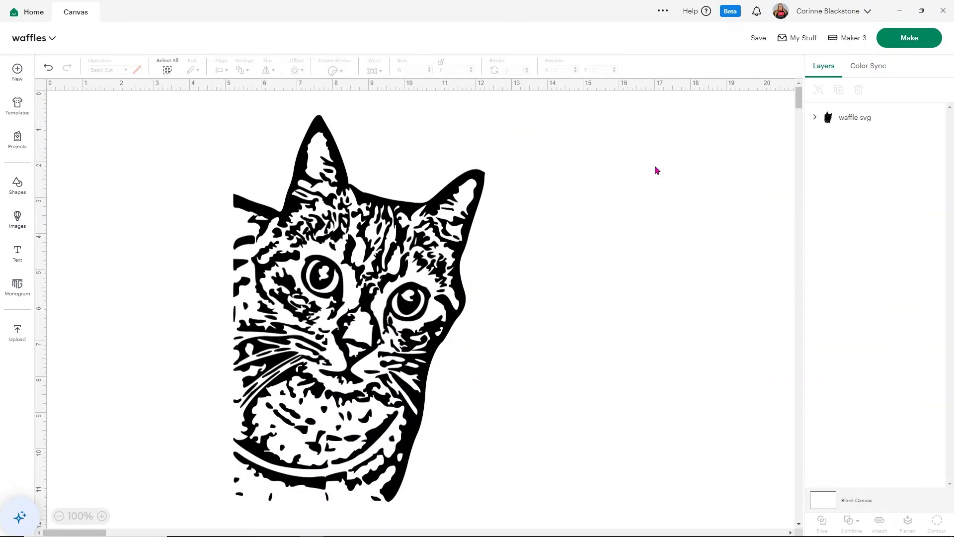
Step: Select all cat pieces, attach and weld them into one Weld Result layer, and save the project
drag(185, 138, 571, 492)
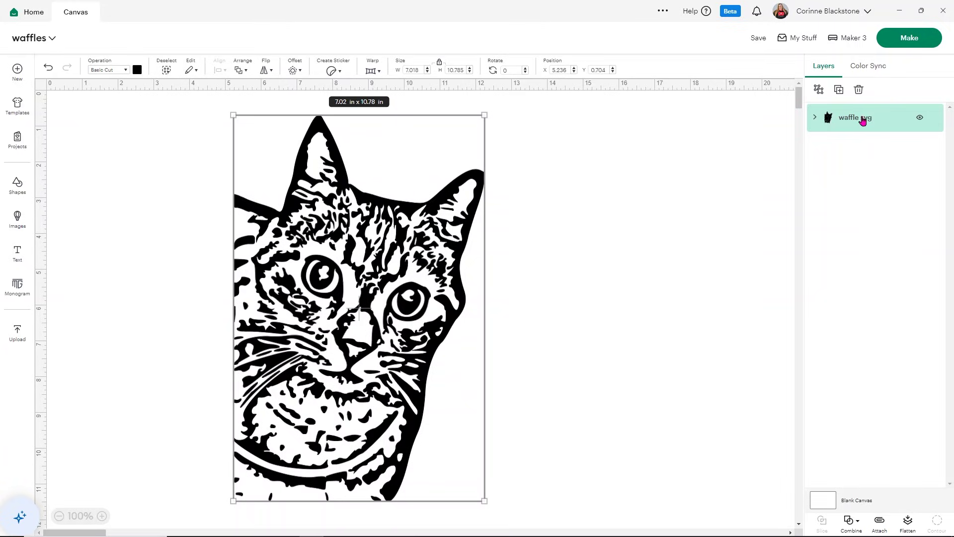
click(878, 524)
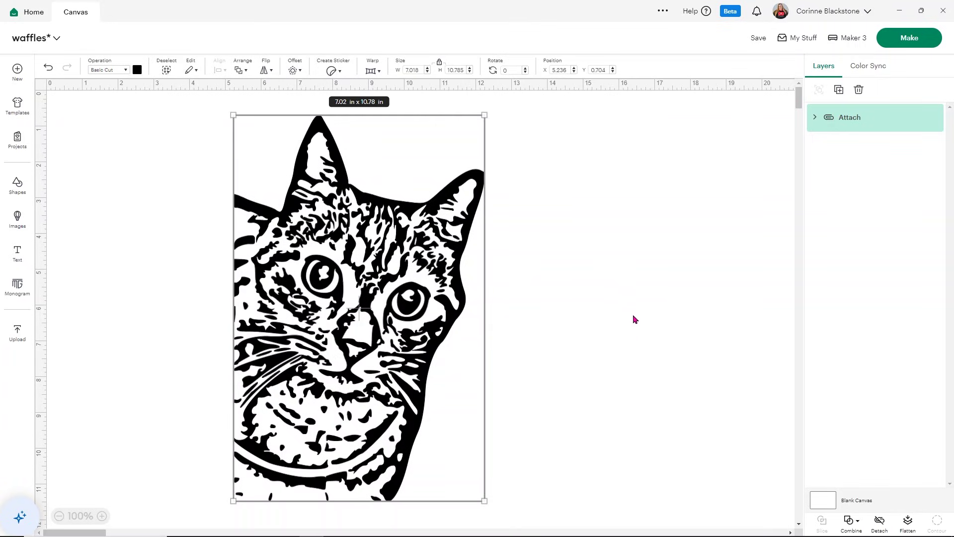
click(848, 522)
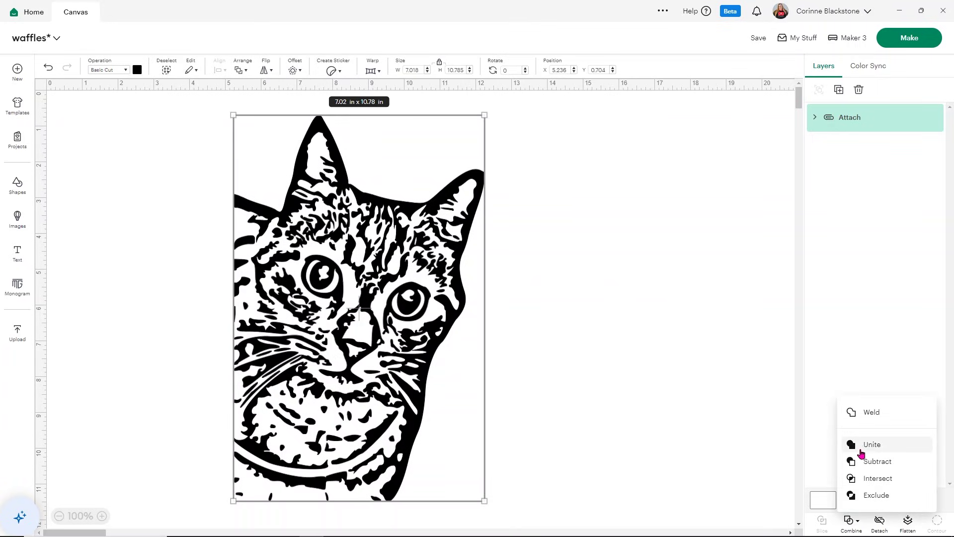
click(875, 413)
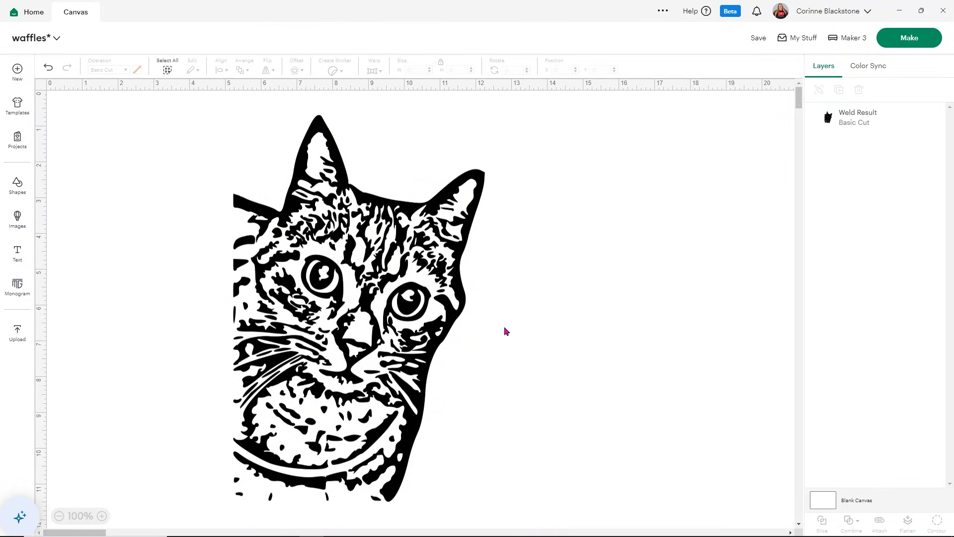
click(432, 301)
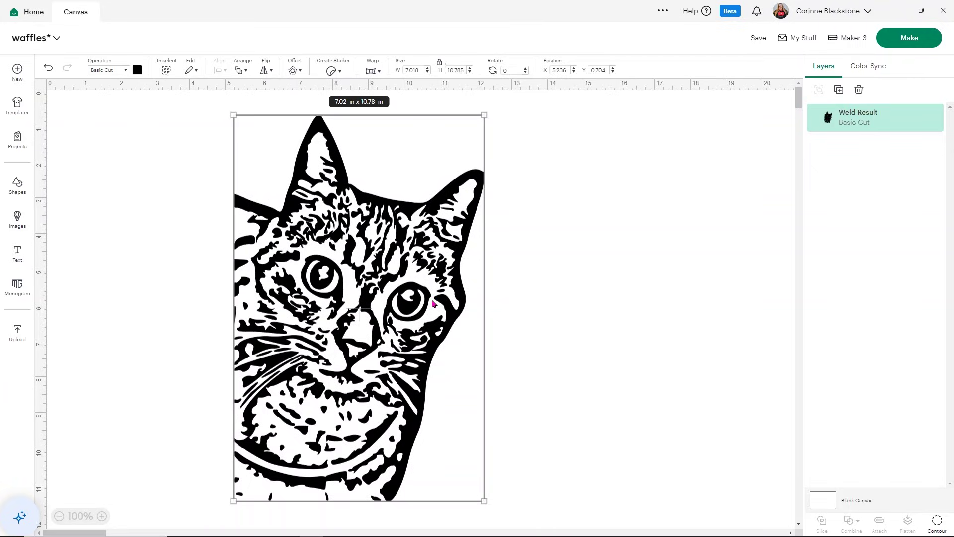
click(758, 39)
click(761, 62)
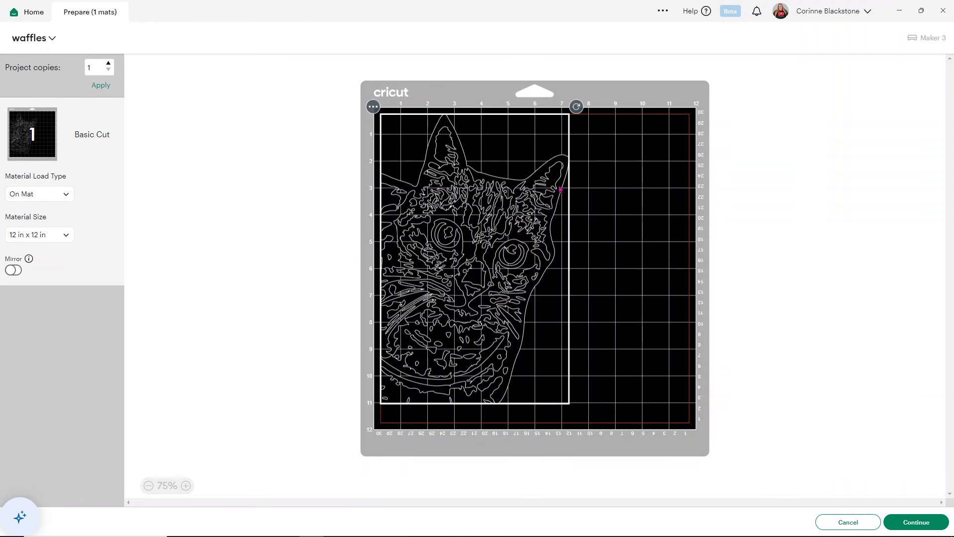
Step: Return to the canvas, recolour the welded cat light blue, and close the cut preview again
click(837, 520)
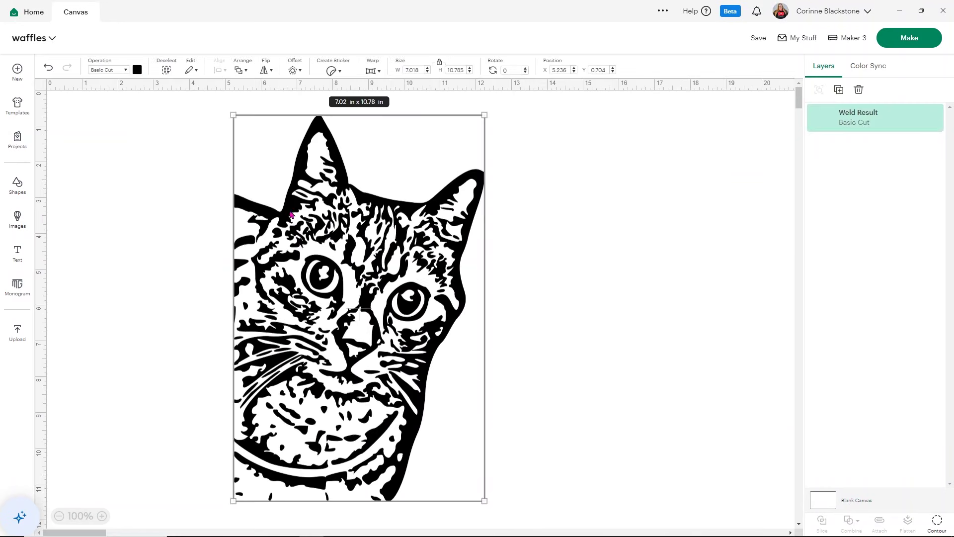
click(134, 71)
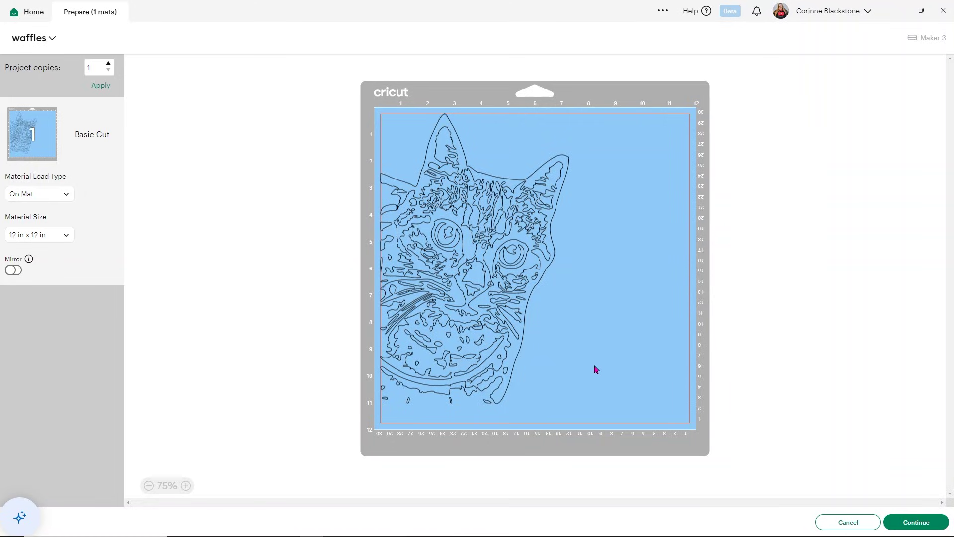
click(844, 523)
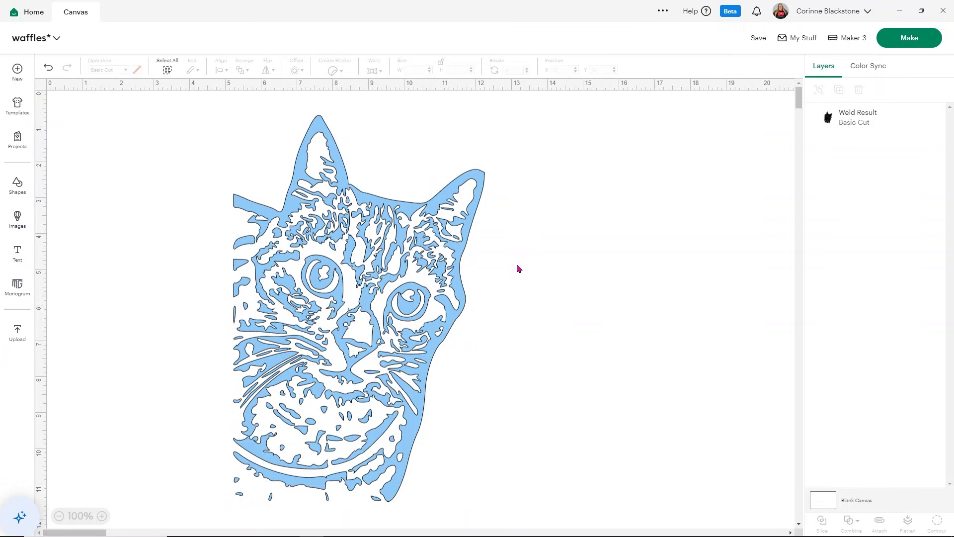
Step: Change the Blank Canvas layer's colour swatch to red behind the light blue welded cat
click(843, 501)
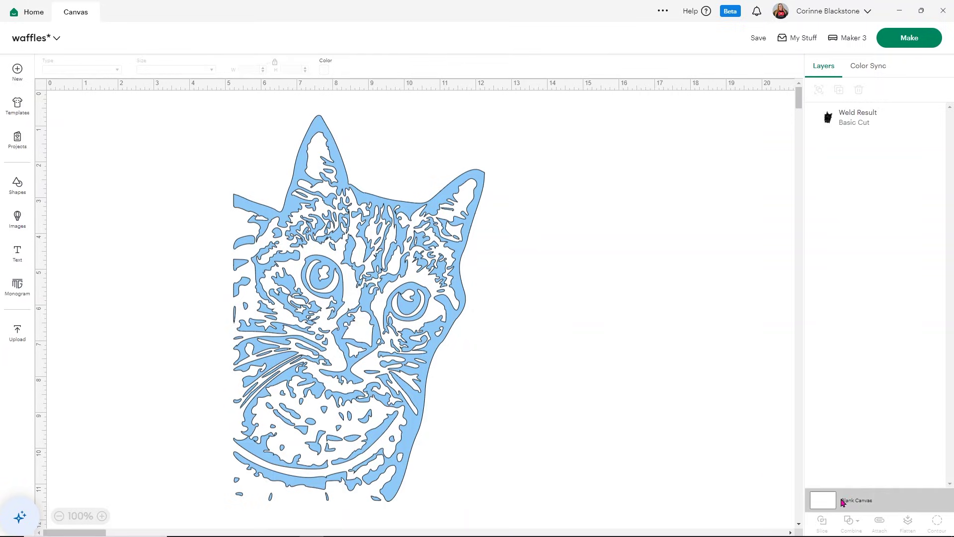
click(327, 70)
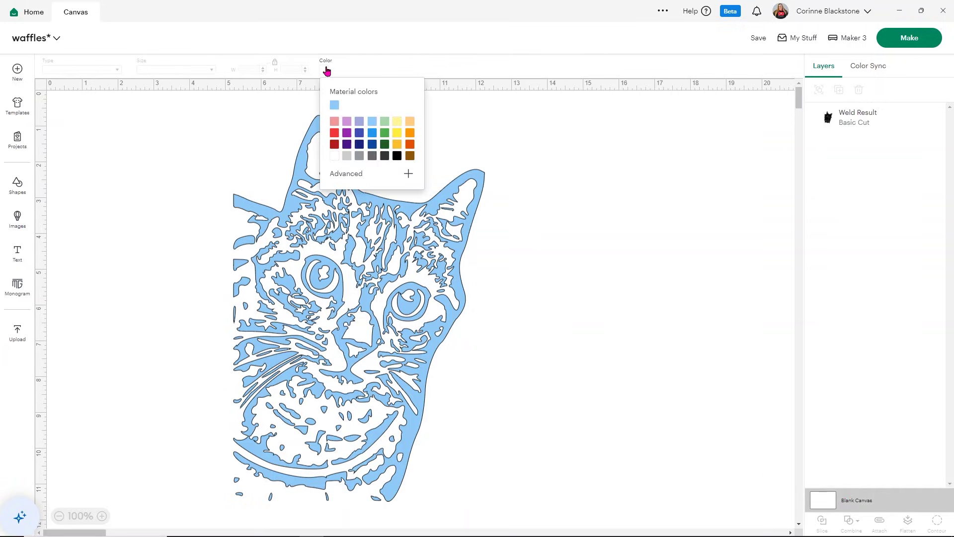
click(334, 133)
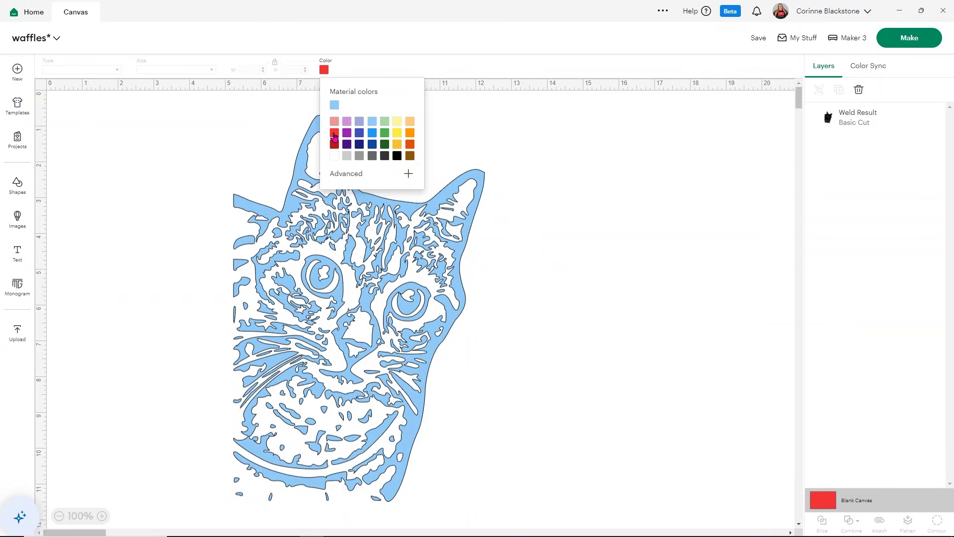
click(334, 134)
click(479, 239)
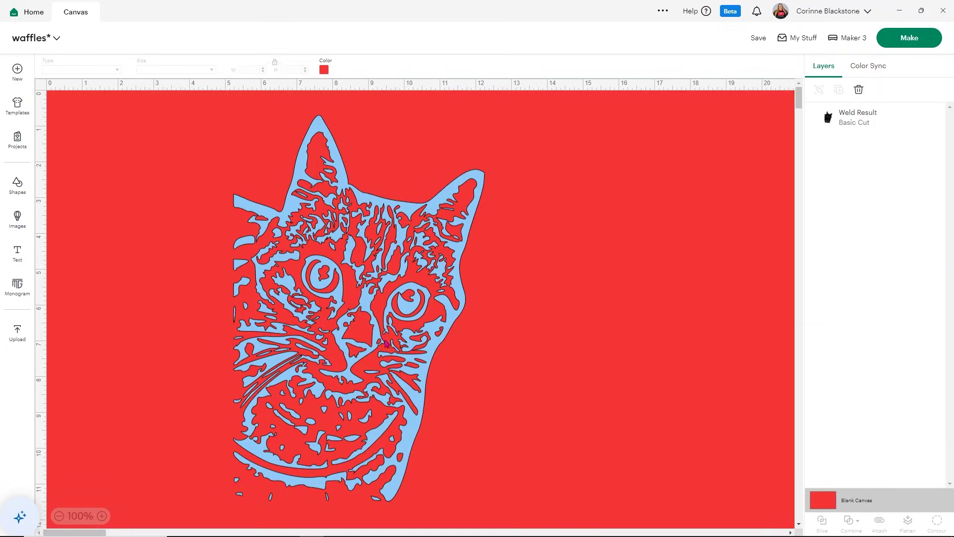